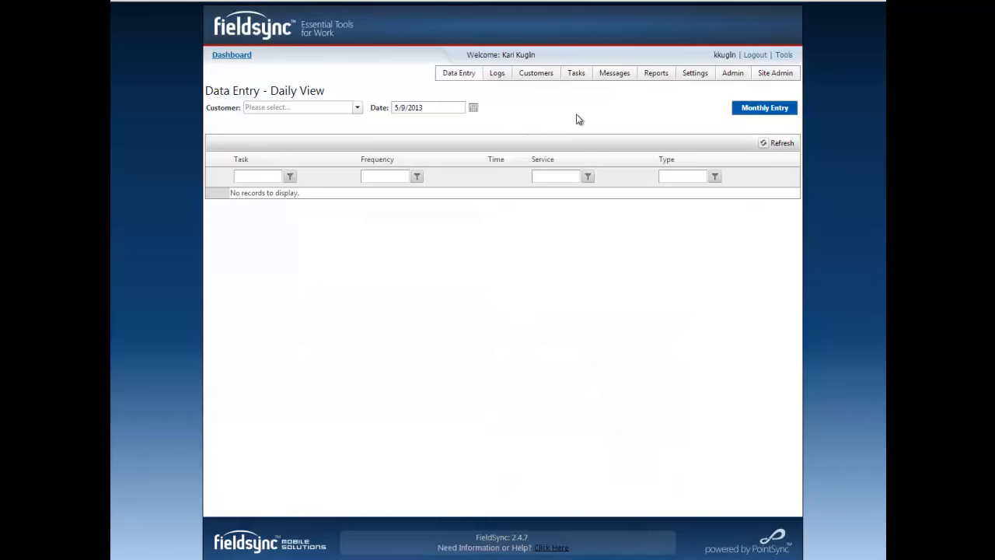
- Select the first listed customer for daily data entry and check the calendar for the entry date
{"action": "left_click", "coordinate": [357, 109]}
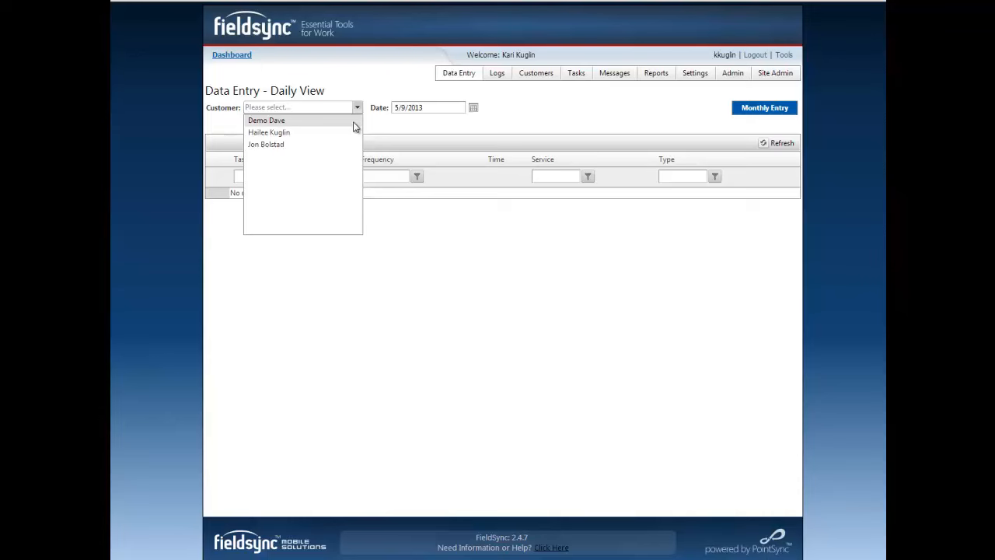
{"action": "left_click", "coordinate": [354, 123]}
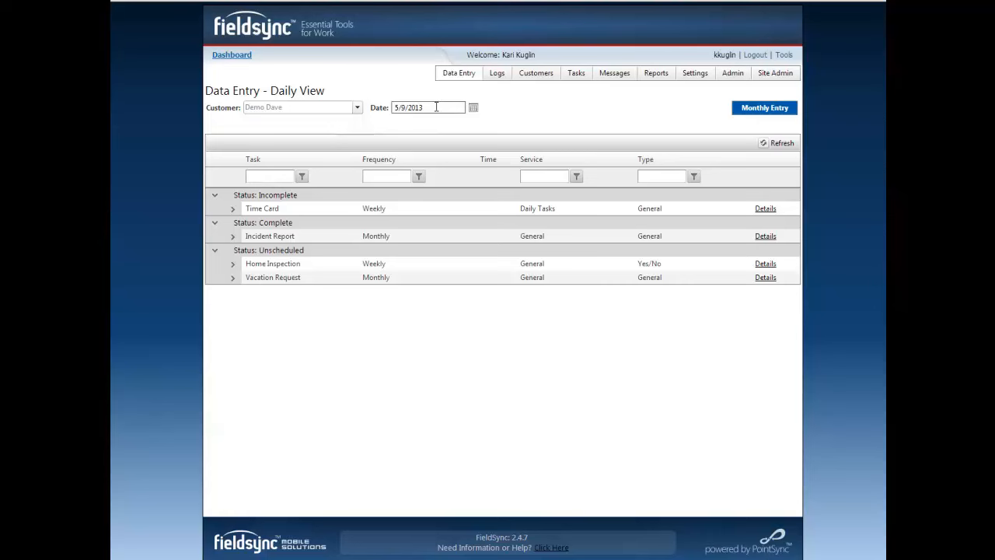
{"action": "left_click", "coordinate": [474, 109]}
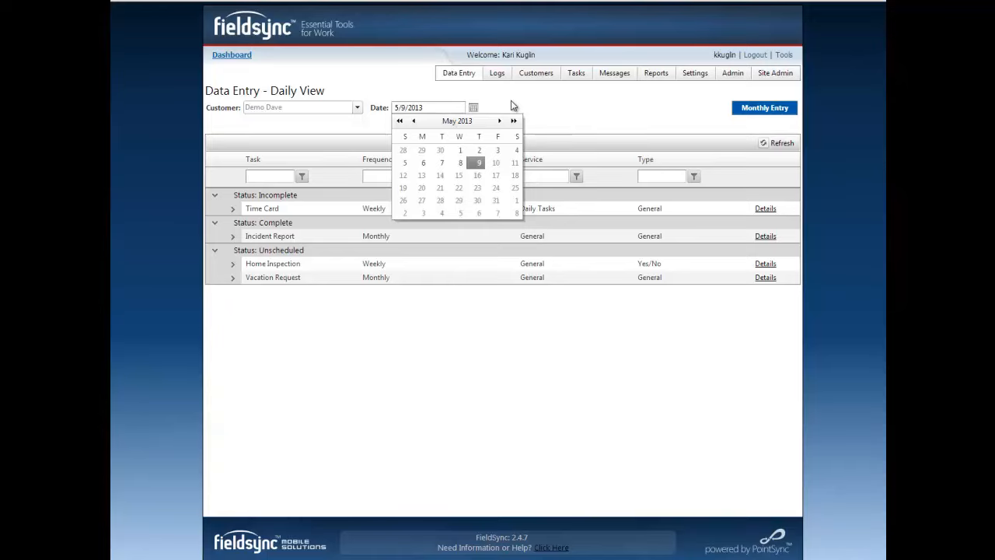
{"action": "left_click", "coordinate": [512, 105]}
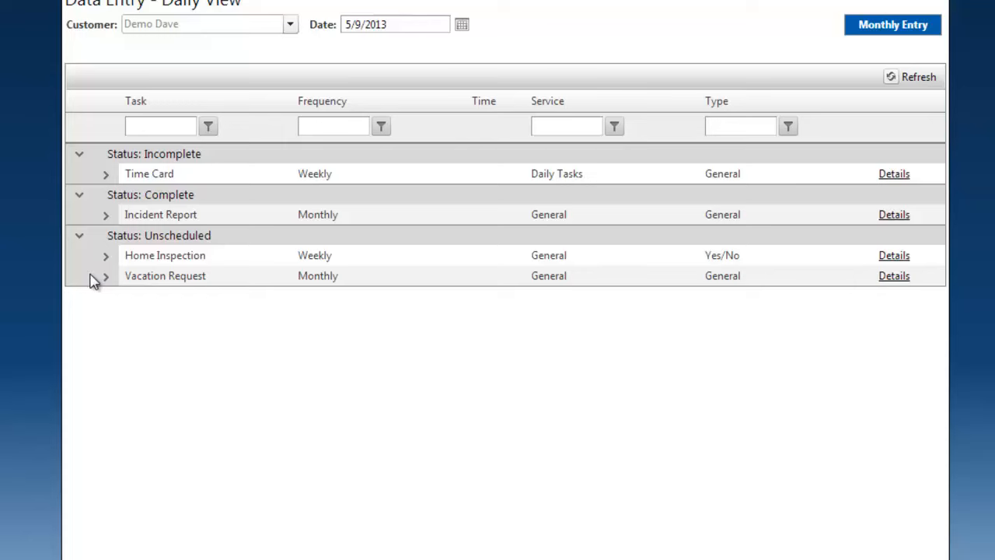
- Start a new data entry for the incomplete Time Card task and look over its date and time choices
{"action": "left_click", "coordinate": [106, 176]}
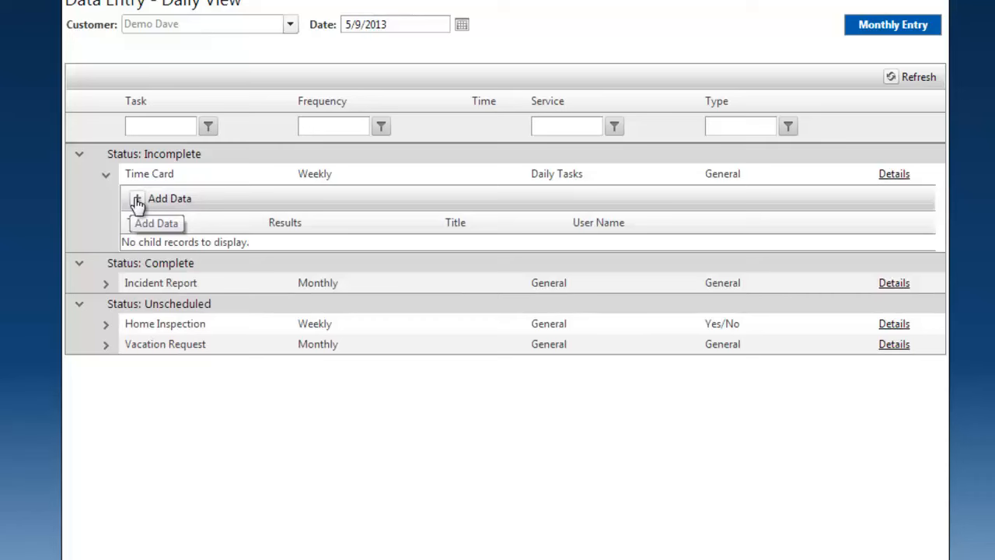
{"action": "left_click", "coordinate": [137, 202]}
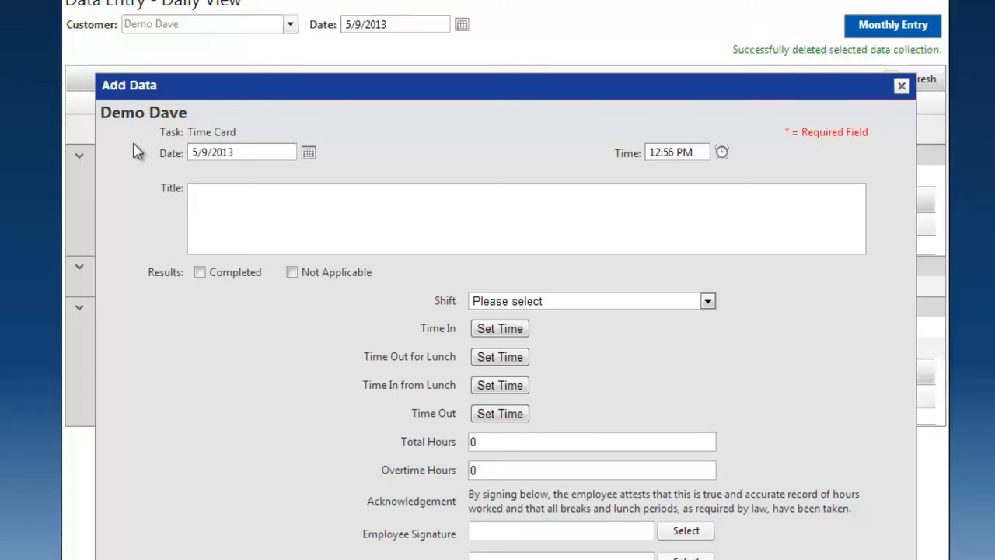
{"action": "left_click", "coordinate": [308, 153]}
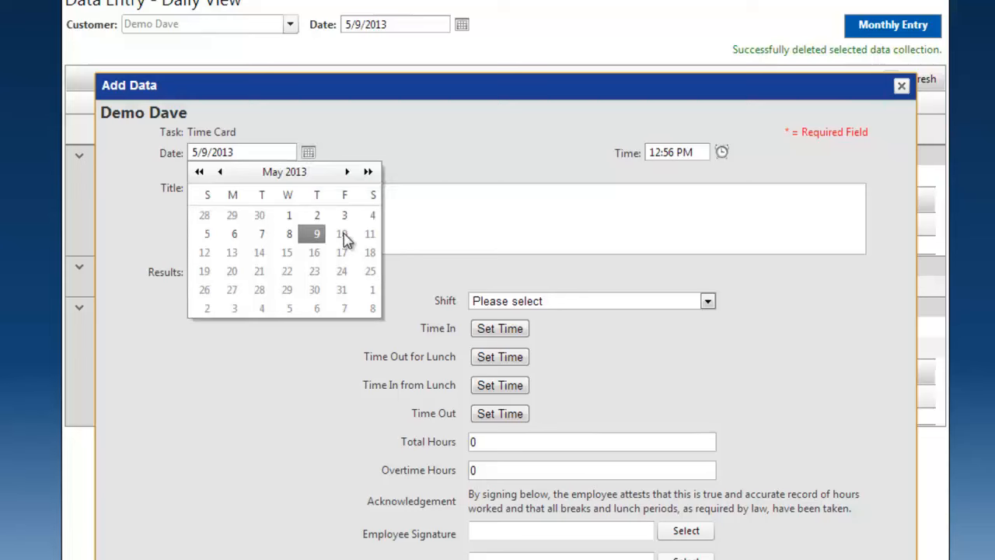
{"action": "left_click", "coordinate": [509, 117]}
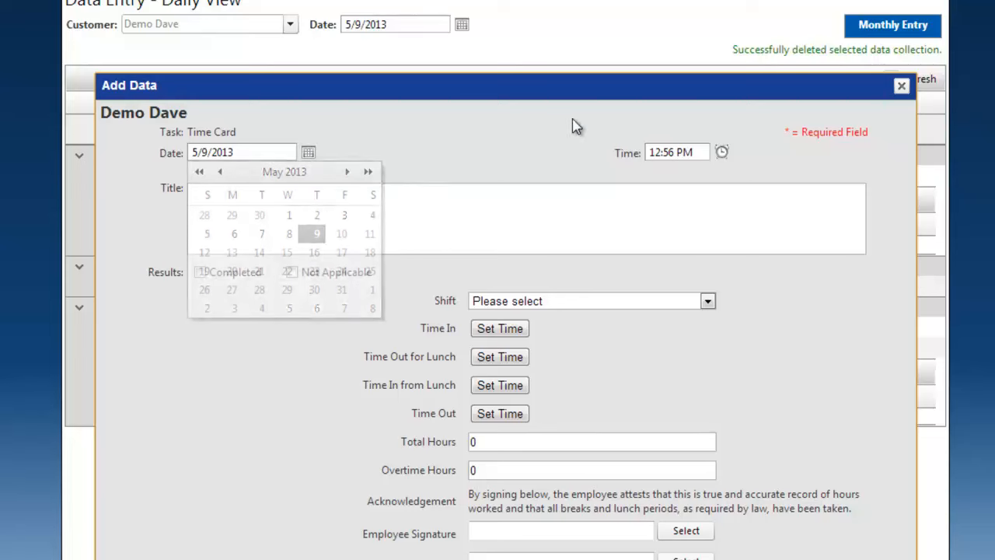
{"action": "left_click", "coordinate": [722, 153]}
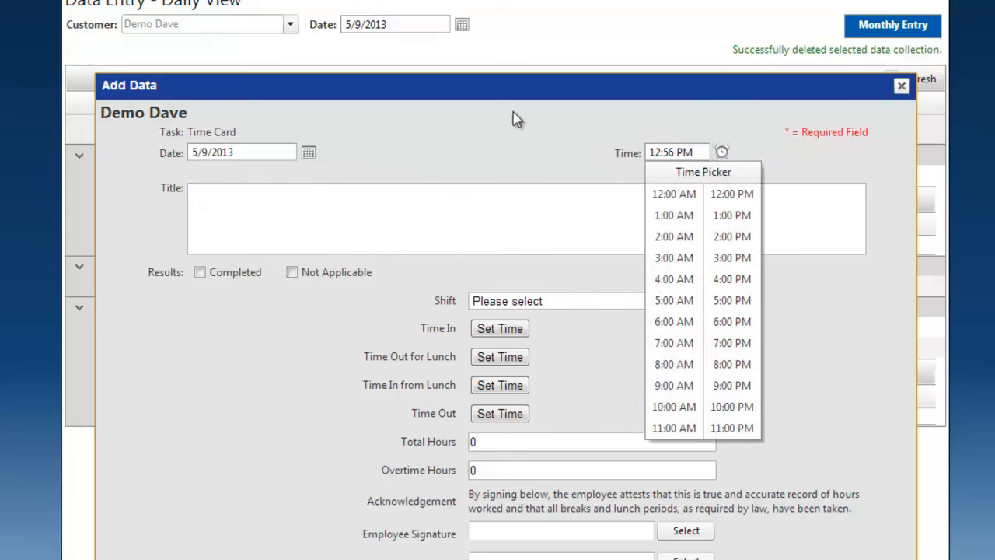
{"action": "left_click", "coordinate": [438, 150]}
- Title the time card entry "Job #145" and mark its result as Completed
{"action": "left_click", "coordinate": [410, 222]}
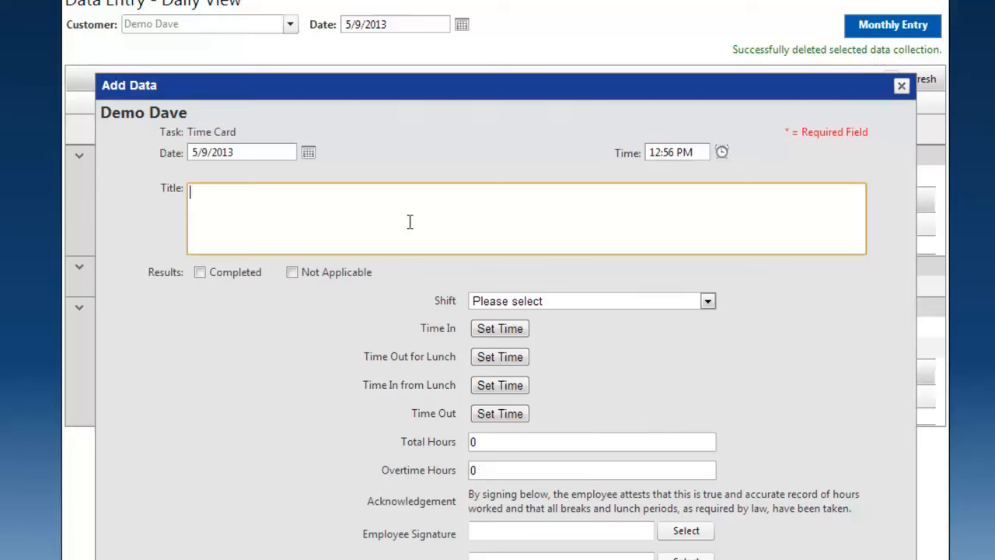
{"action": "type", "text": "Job #145"}
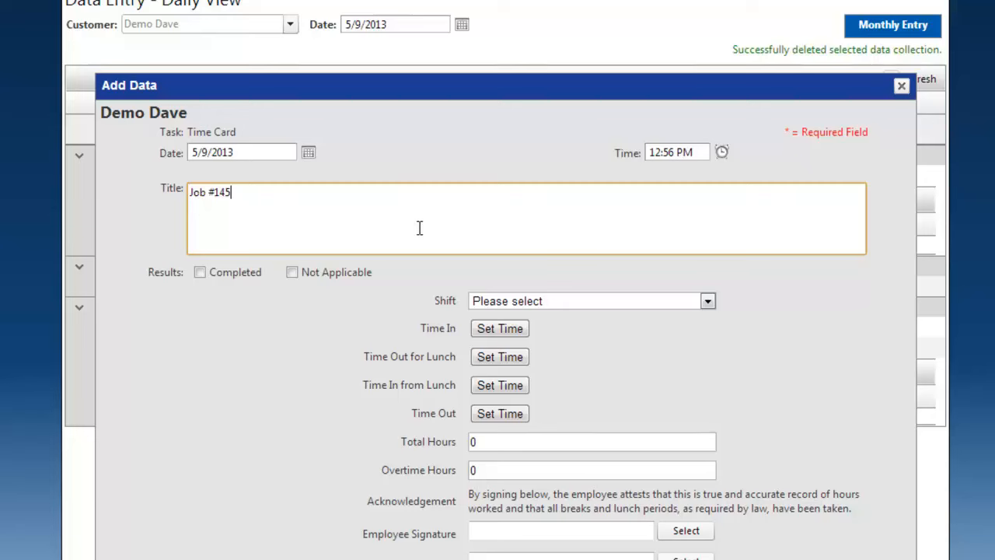
{"action": "left_click", "coordinate": [208, 278]}
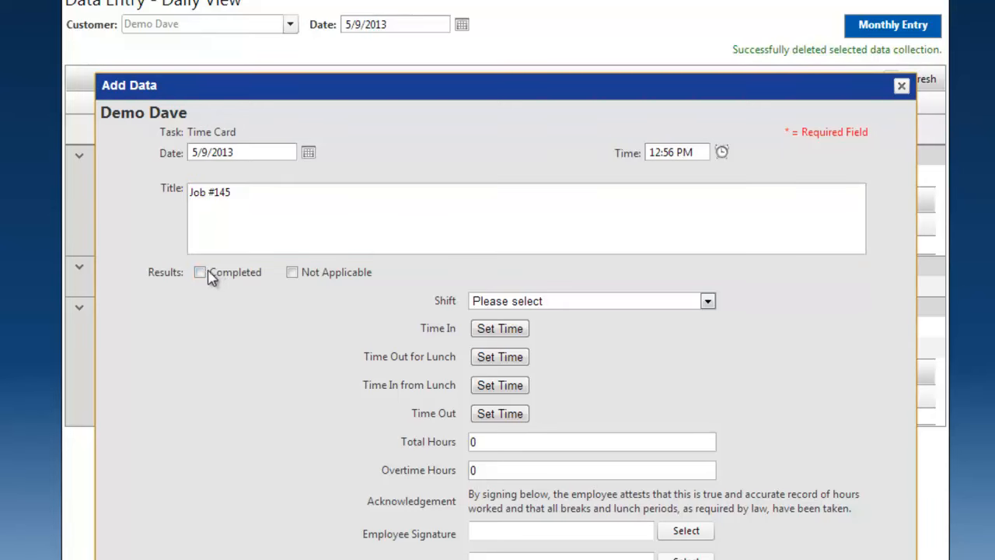
{"action": "left_click", "coordinate": [199, 274]}
- Set the time card's shift to 10p - 6a Graveyard
{"action": "left_click", "coordinate": [707, 302]}
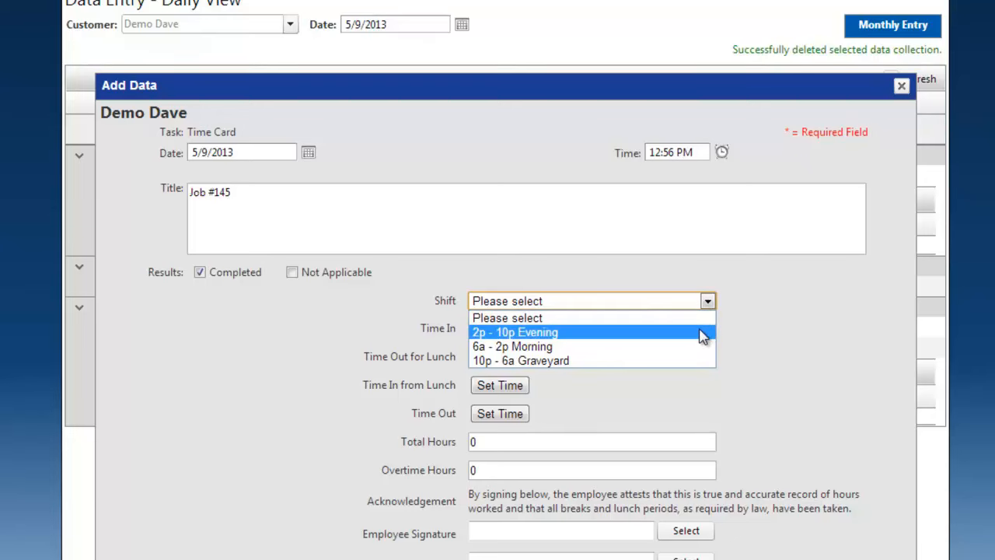
{"action": "left_click", "coordinate": [711, 302]}
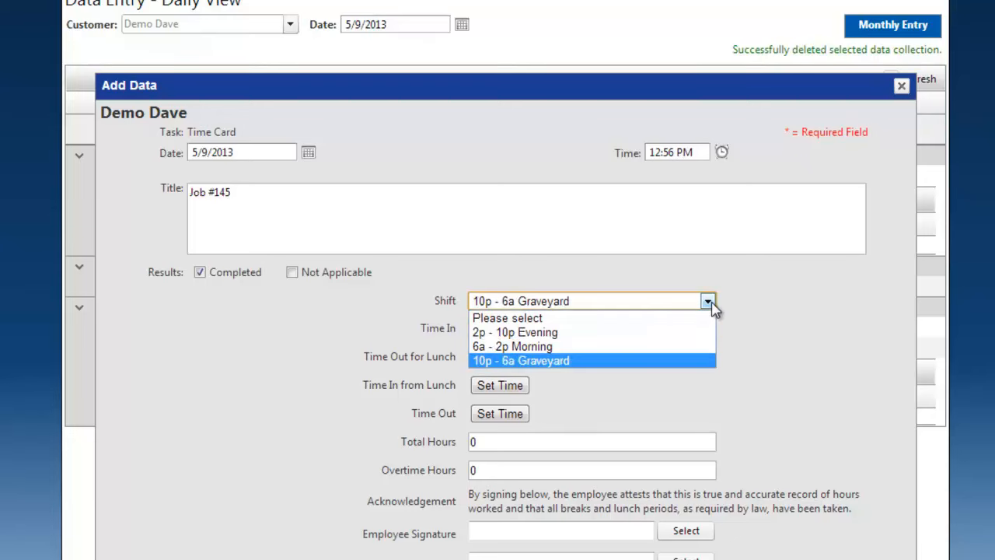
{"action": "left_click", "coordinate": [701, 361]}
{"action": "left_click", "coordinate": [772, 332]}
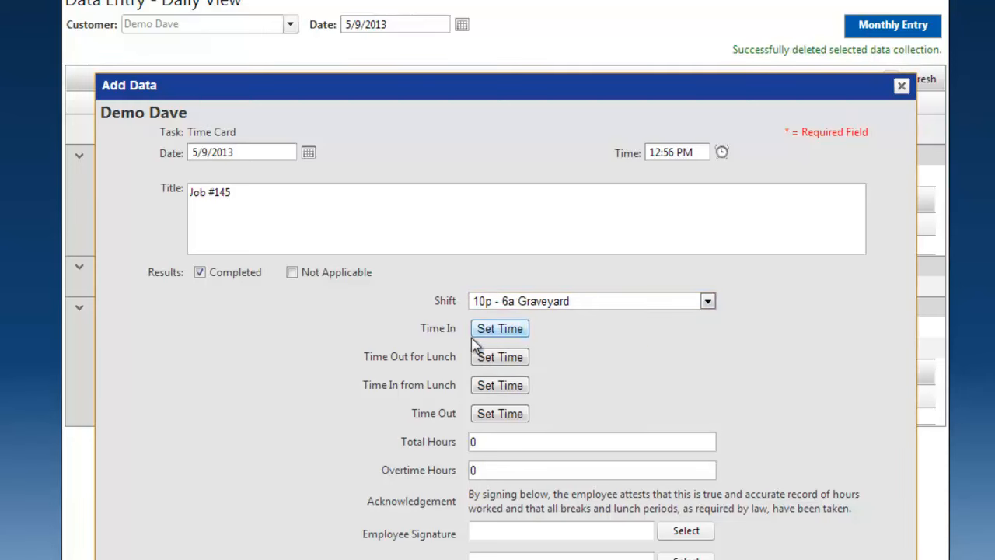
- Stamp the current time for Time In, Time Out for Lunch, Time In from Lunch and Time Out
{"action": "left_click", "coordinate": [510, 329]}
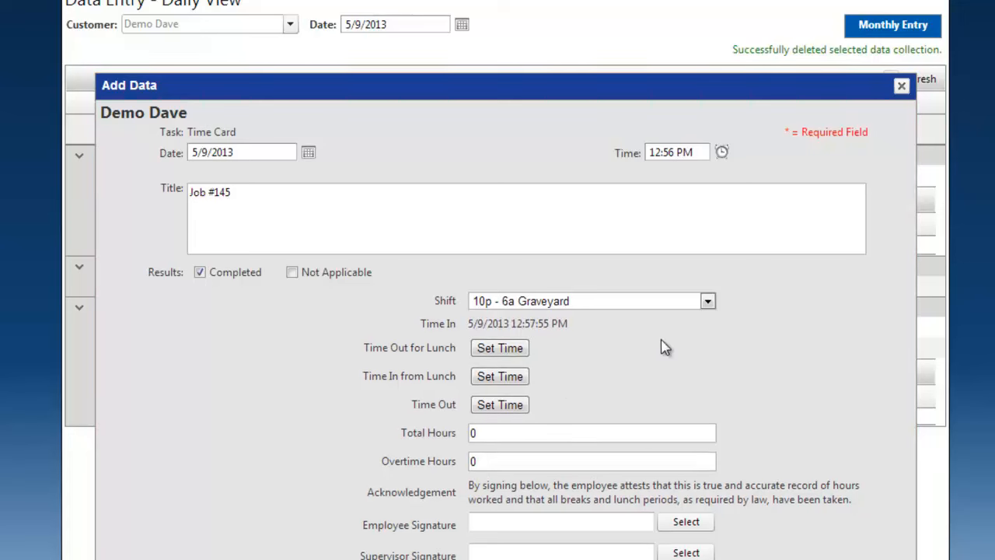
{"action": "left_click", "coordinate": [524, 351]}
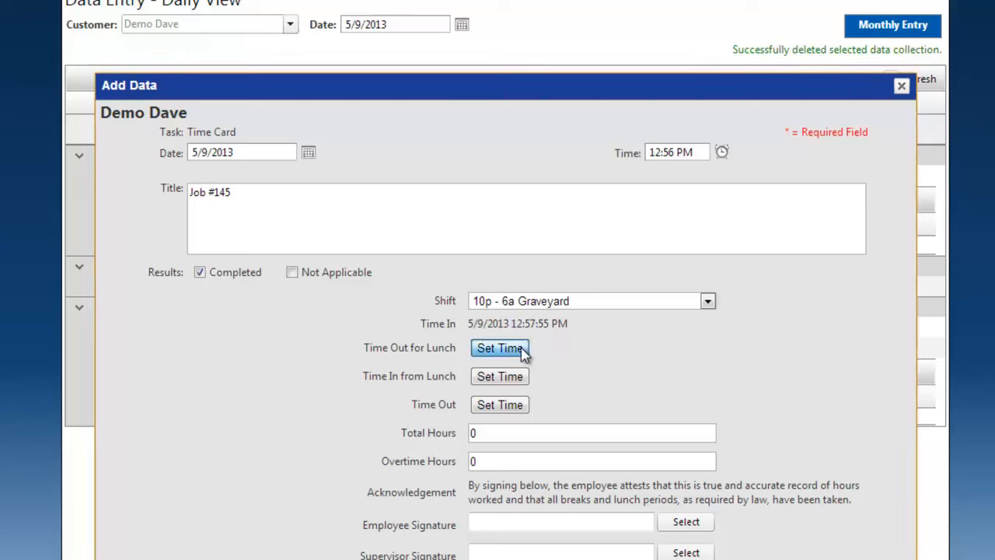
{"action": "left_click", "coordinate": [500, 368]}
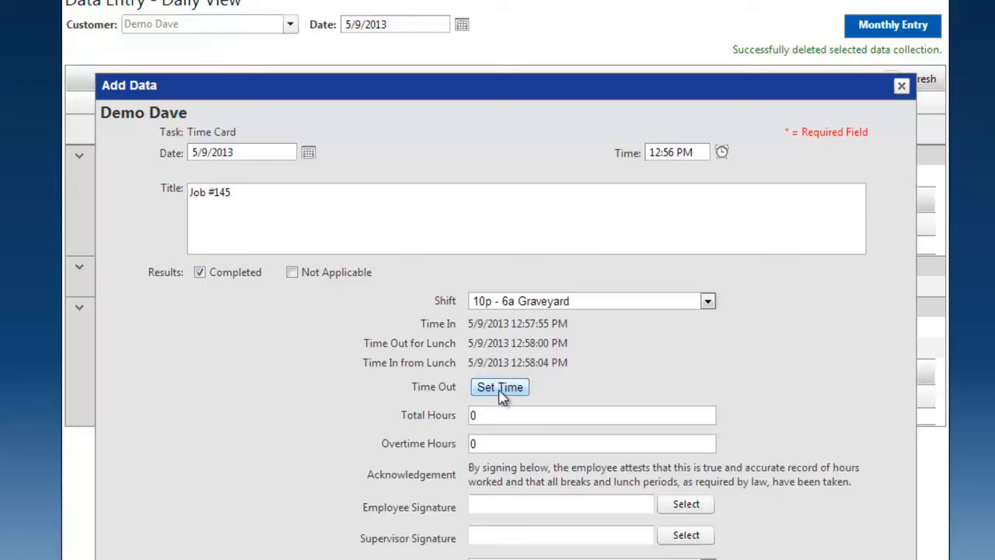
{"action": "left_click", "coordinate": [500, 392]}
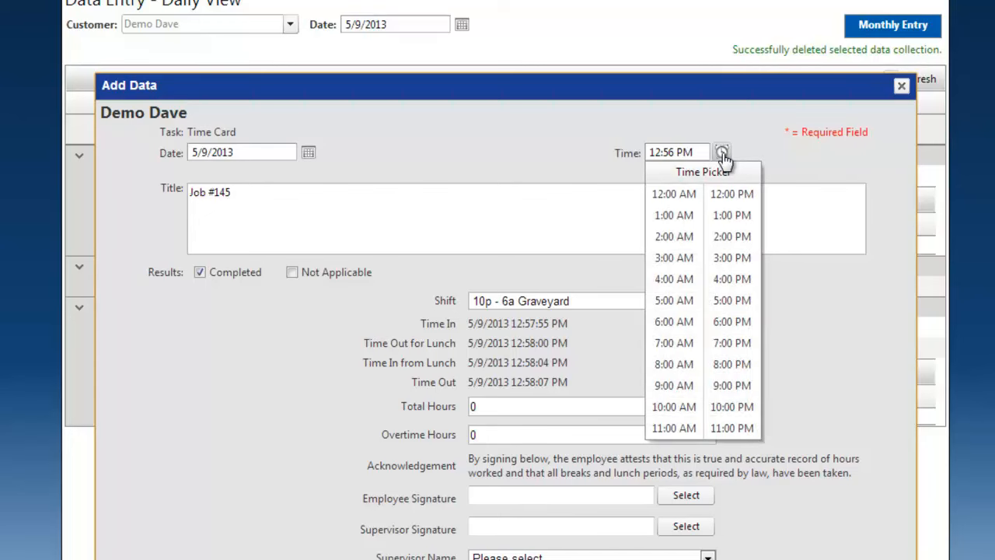
{"action": "left_click", "coordinate": [811, 325]}
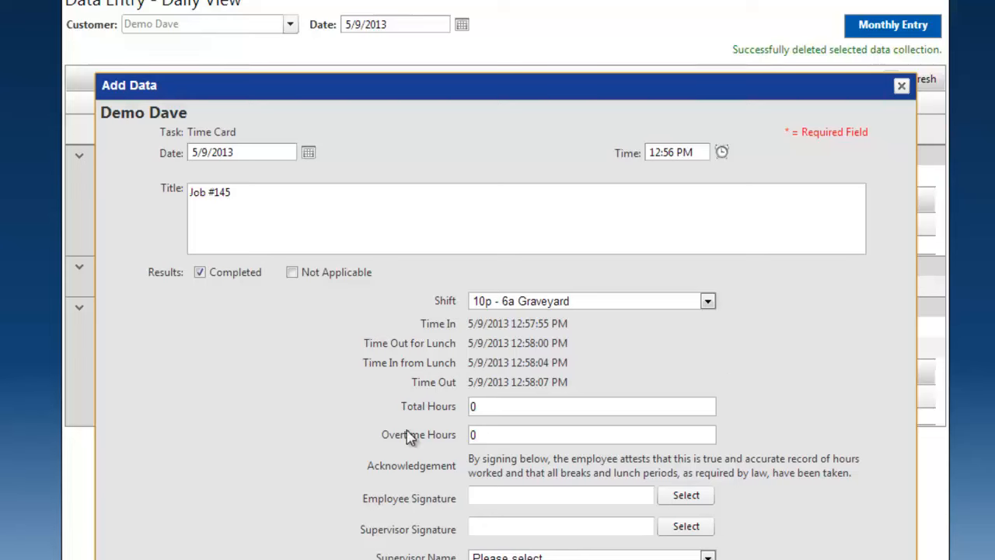
- Set the time card's total hours to 8
{"action": "left_click", "coordinate": [496, 408]}
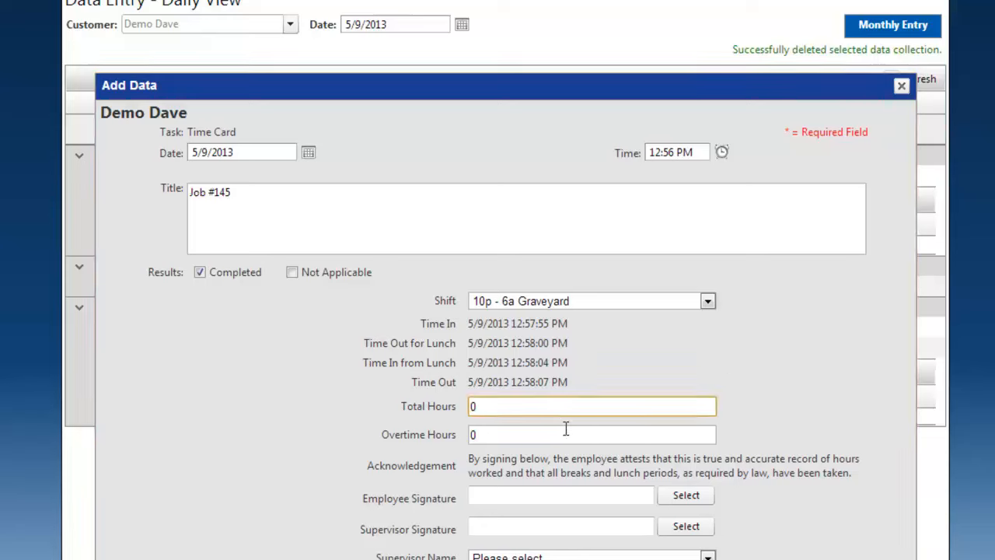
{"action": "key", "text": "BackSpace"}
{"action": "type", "text": "8"}
{"action": "left_click", "coordinate": [566, 428]}
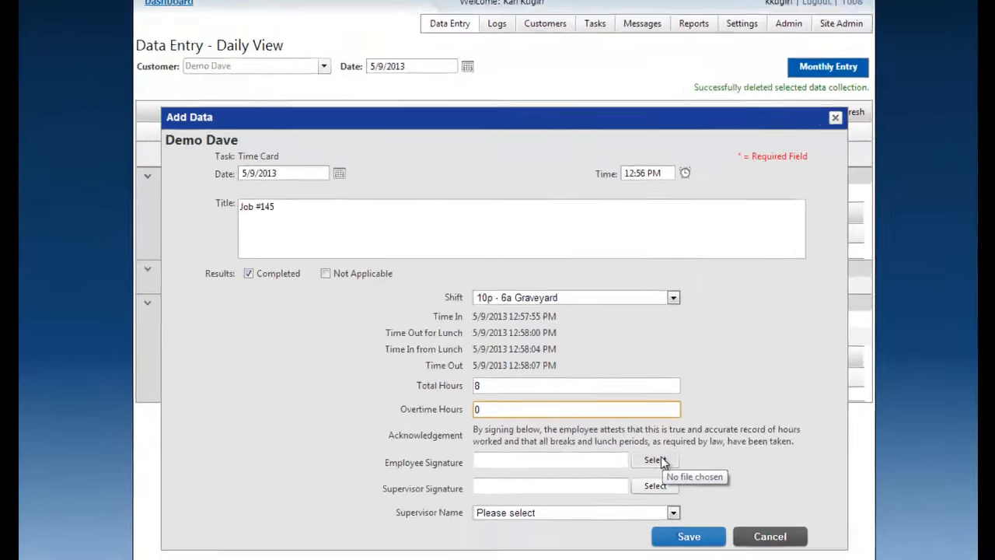
- Attach the signature image prodsig.png as the employee signature
{"action": "left_click", "coordinate": [688, 496]}
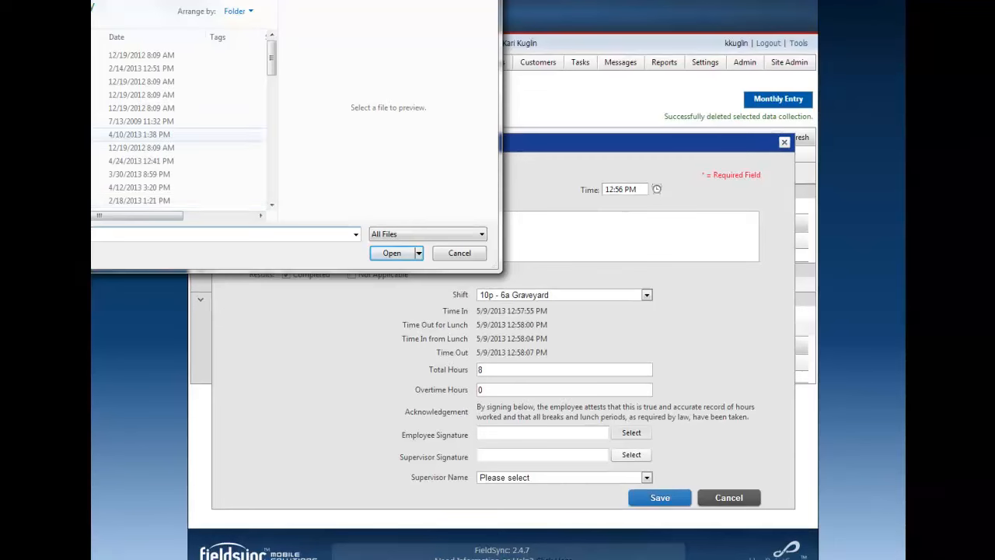
{"action": "scroll", "coordinate": [230, 155], "scroll_direction": "down", "scroll_amount": 5}
{"action": "left_click", "coordinate": [229, 151]}
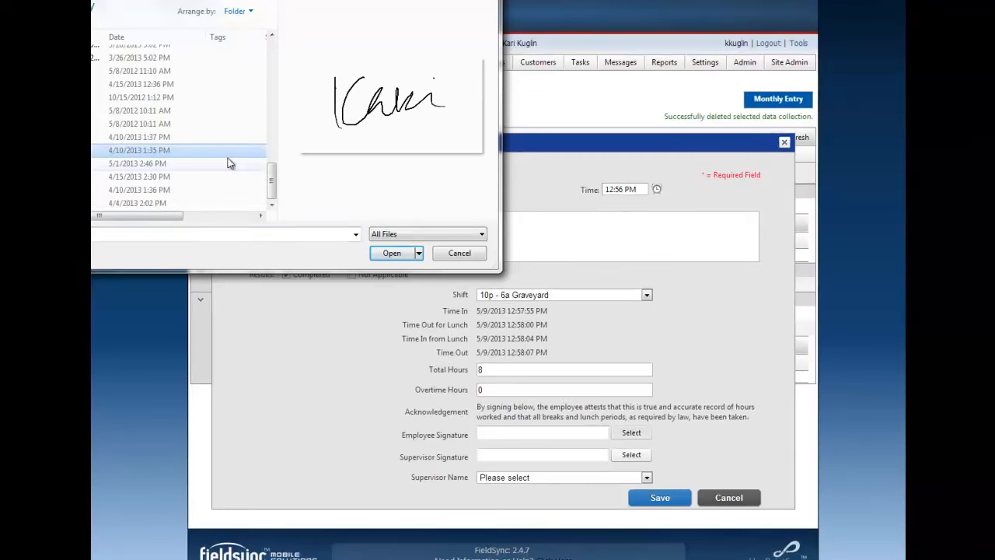
{"action": "left_click", "coordinate": [387, 255]}
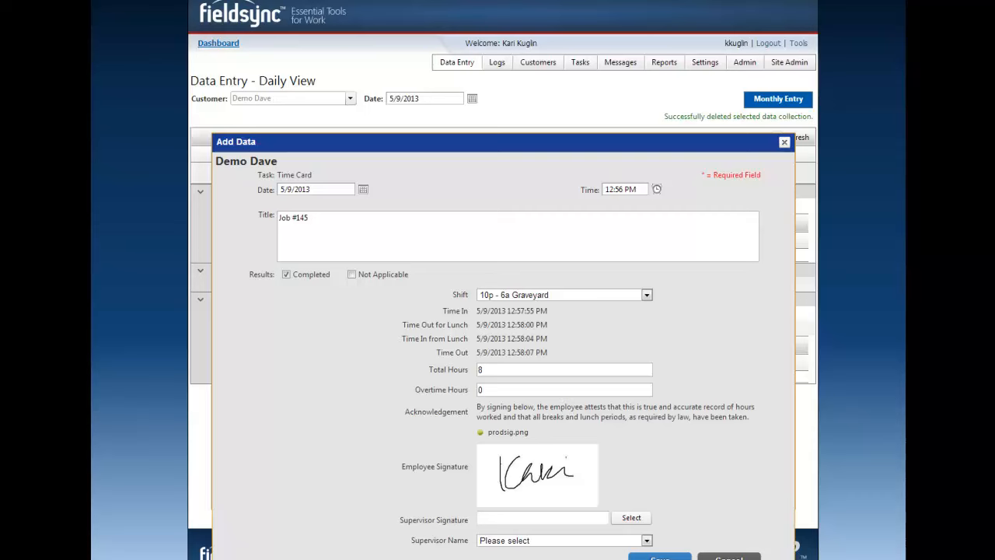
- Choose the first listed supervisor as the supervisor name and save the time card entry
{"action": "left_click", "coordinate": [585, 541]}
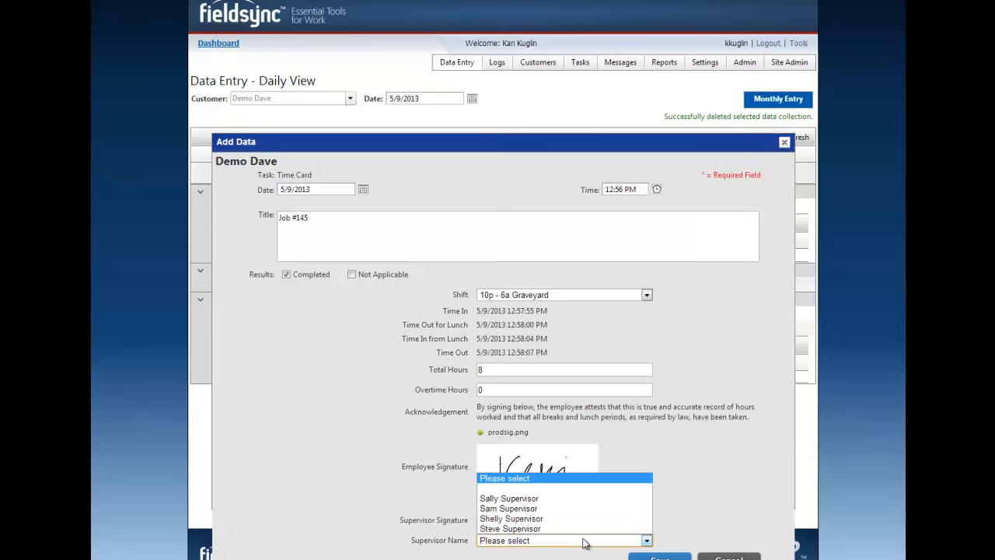
{"action": "left_click", "coordinate": [551, 498]}
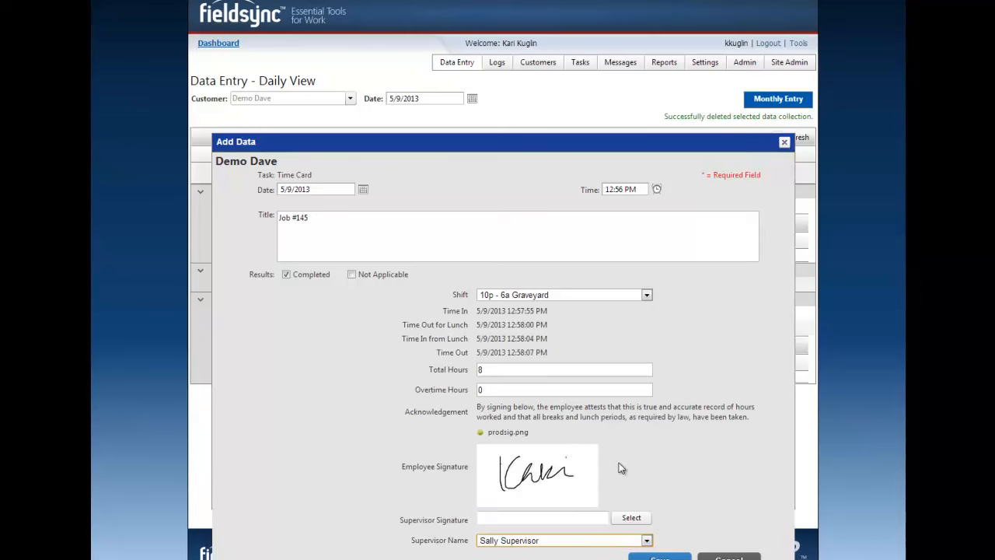
{"action": "left_click", "coordinate": [728, 558]}
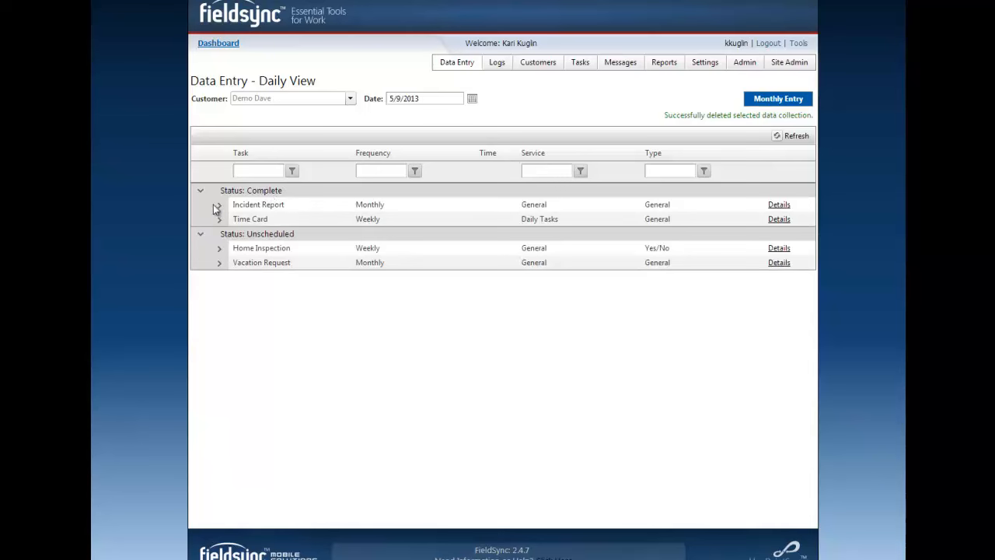
- Add a second entry to the Time Card task, titled "Job #45" and marked as Completed
{"action": "left_click", "coordinate": [219, 219]}
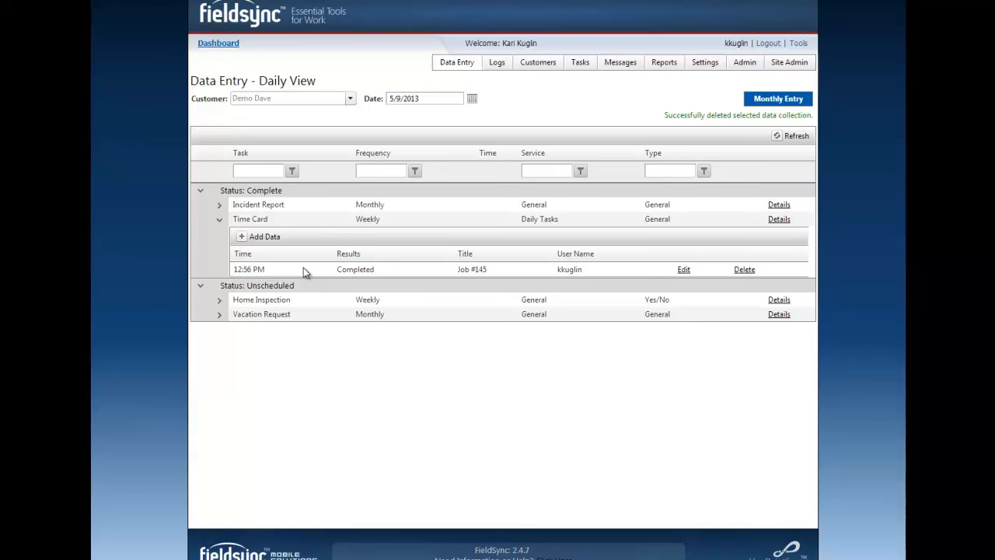
{"action": "left_click", "coordinate": [241, 243]}
{"action": "left_click", "coordinate": [350, 245]}
{"action": "type", "text": "Job #45"}
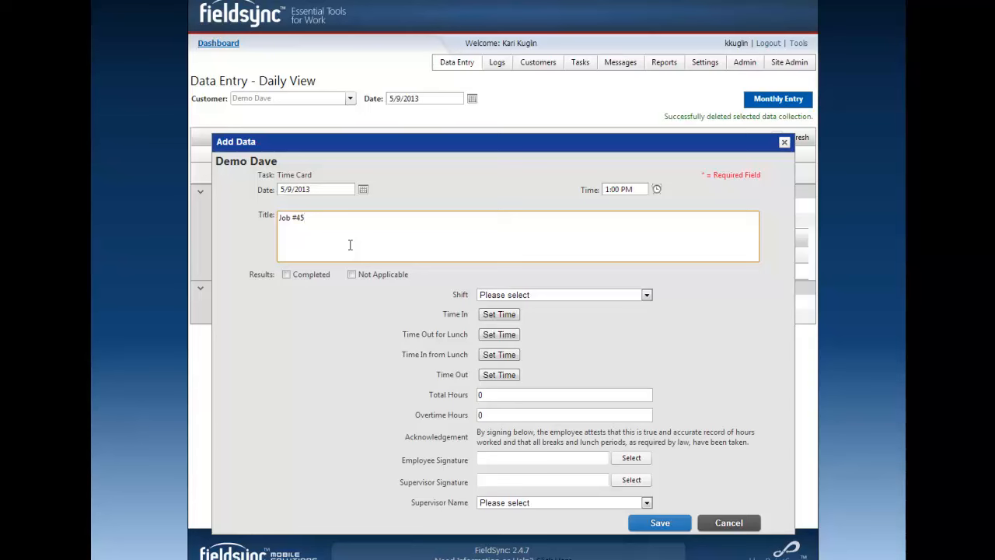
{"action": "left_click", "coordinate": [315, 275]}
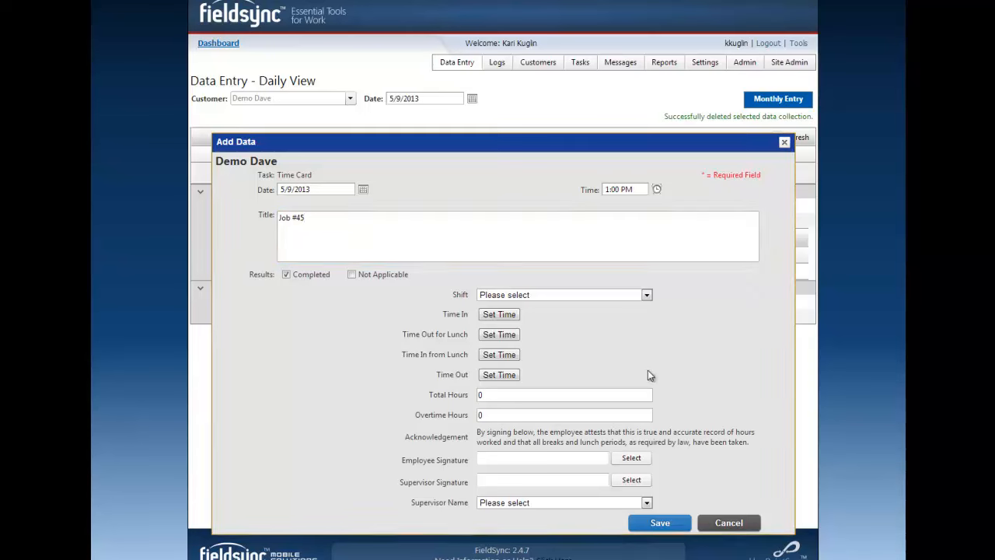
- Set the second time card's shift to 6a - 2p Morning and save the entry
{"action": "left_click", "coordinate": [595, 293]}
{"action": "left_click", "coordinate": [567, 325]}
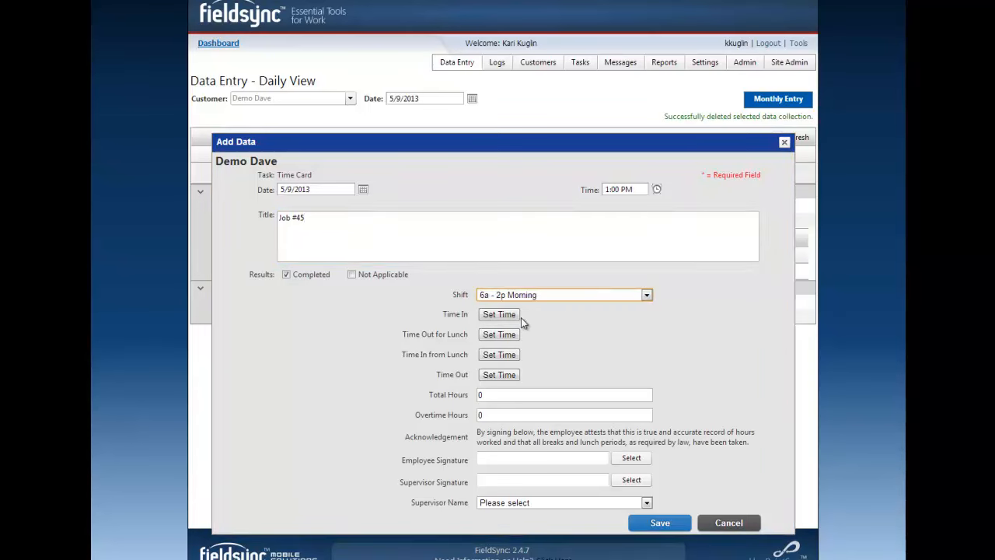
{"action": "left_click", "coordinate": [661, 524]}
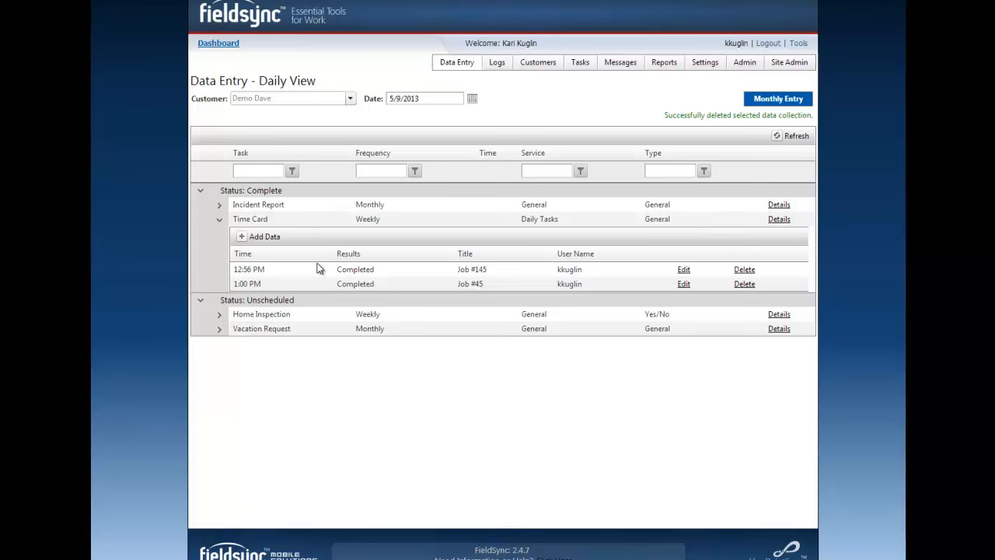
- Open the "Injury report" entry of the completed Incident Report task for editing
{"action": "left_click", "coordinate": [218, 206]}
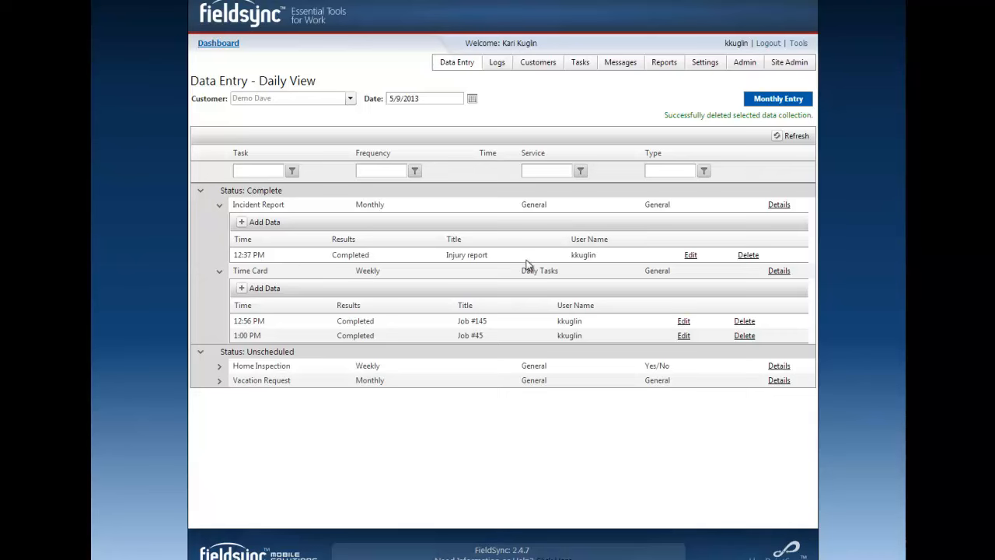
{"action": "left_click", "coordinate": [691, 256]}
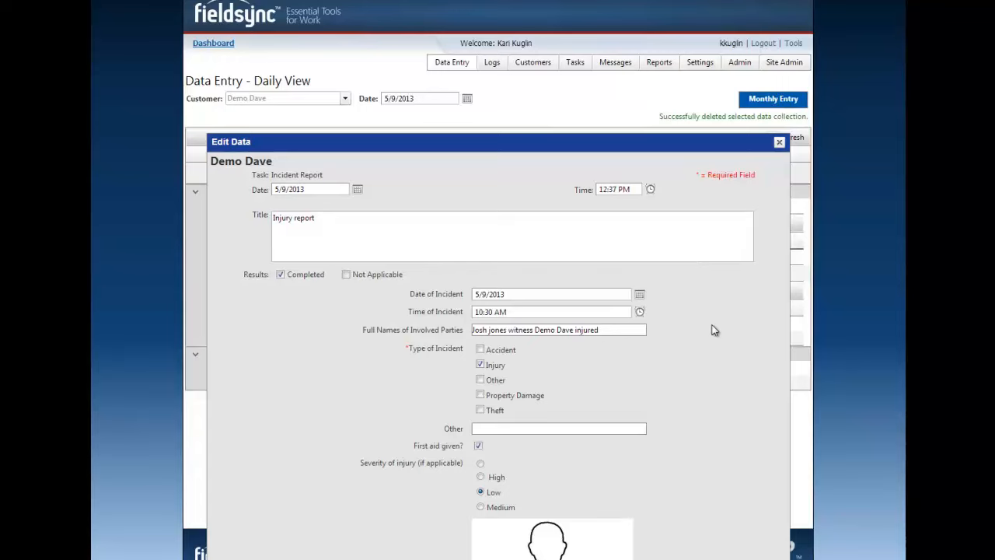
- Examine the injury report's incident date and time pickers, involved parties, incident type, severity, marked injury area and photo
{"action": "scroll", "coordinate": [705, 393], "scroll_direction": "down", "scroll_amount": 3}
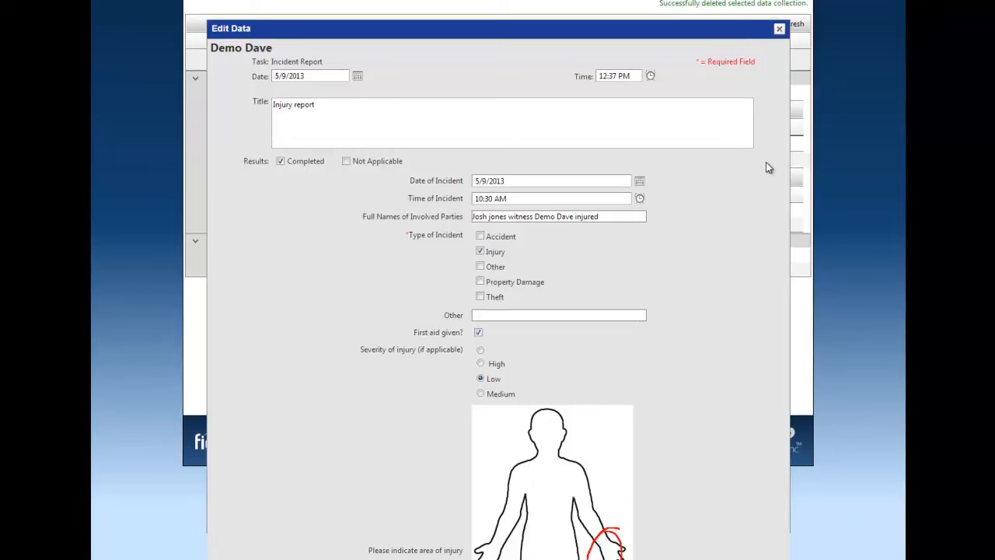
{"action": "left_click", "coordinate": [639, 183]}
{"action": "left_click", "coordinate": [684, 189]}
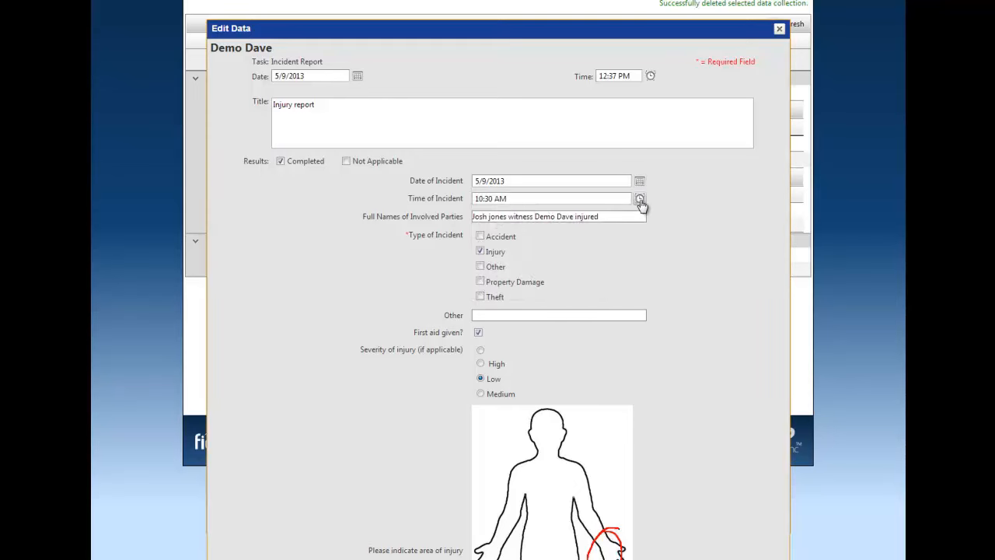
{"action": "left_click", "coordinate": [640, 199]}
{"action": "left_click", "coordinate": [682, 211]}
{"action": "scroll", "coordinate": [682, 214], "scroll_direction": "down", "scroll_amount": 2}
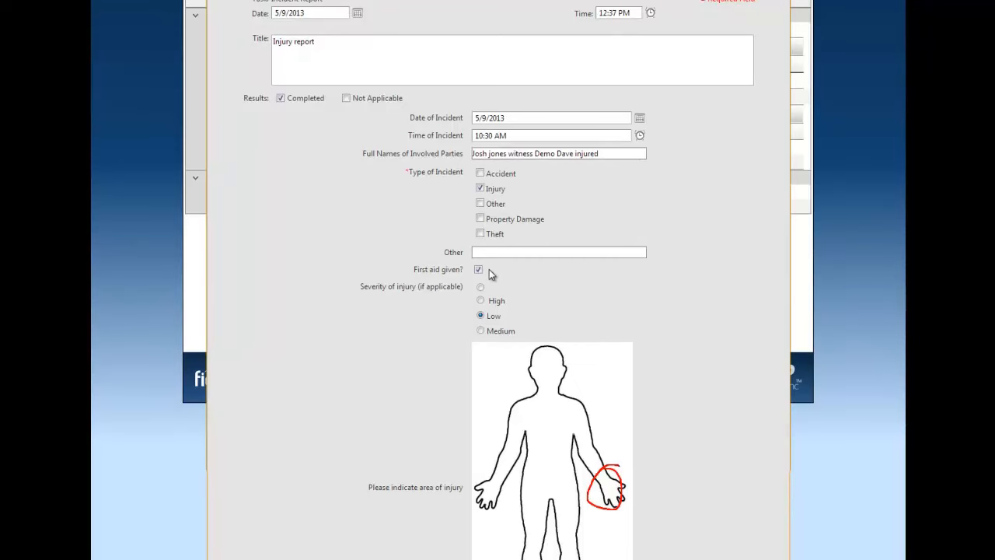
{"action": "scroll", "coordinate": [707, 377], "scroll_direction": "down", "scroll_amount": 3}
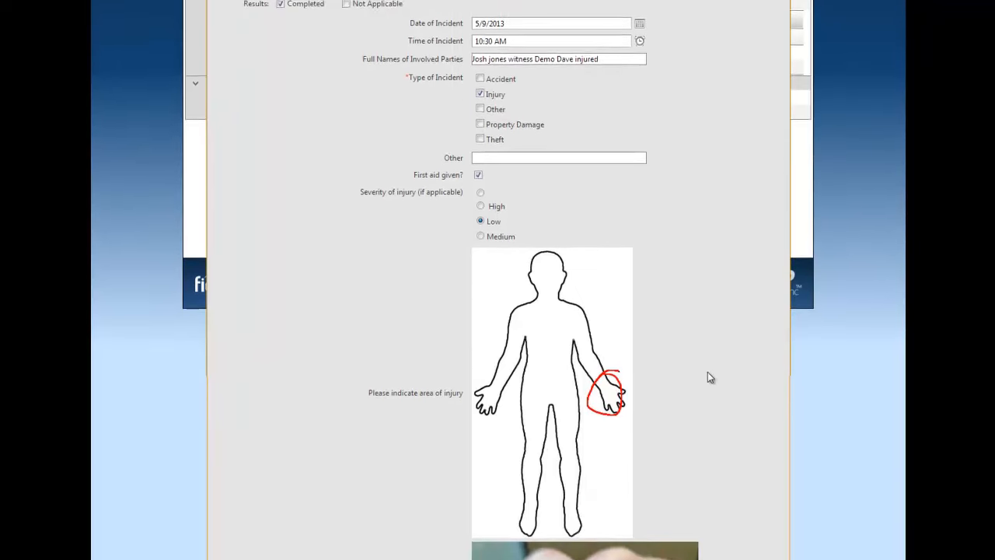
{"action": "scroll", "coordinate": [708, 377], "scroll_direction": "down", "scroll_amount": 5}
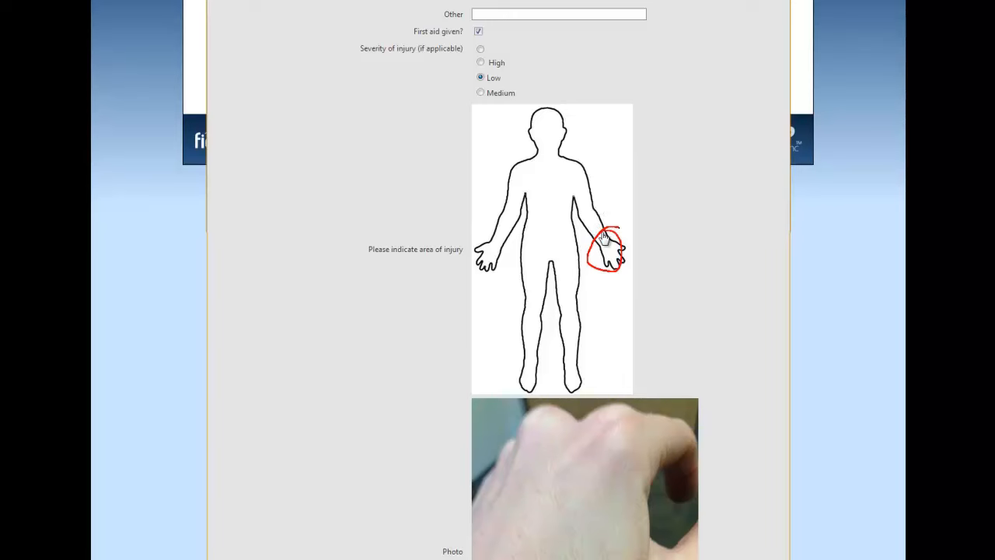
{"action": "scroll", "coordinate": [700, 241], "scroll_direction": "down", "scroll_amount": 3}
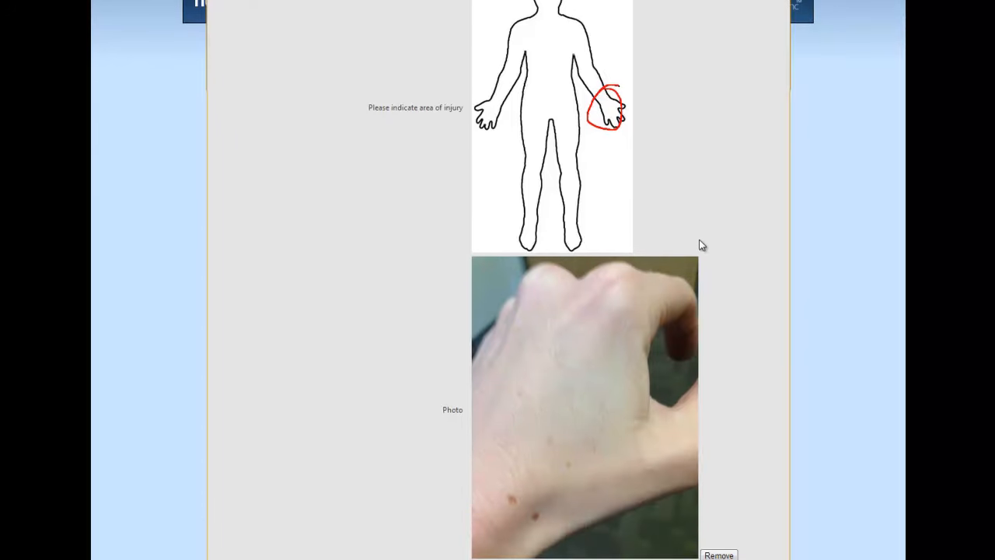
{"action": "scroll", "coordinate": [700, 245], "scroll_direction": "down", "scroll_amount": 4}
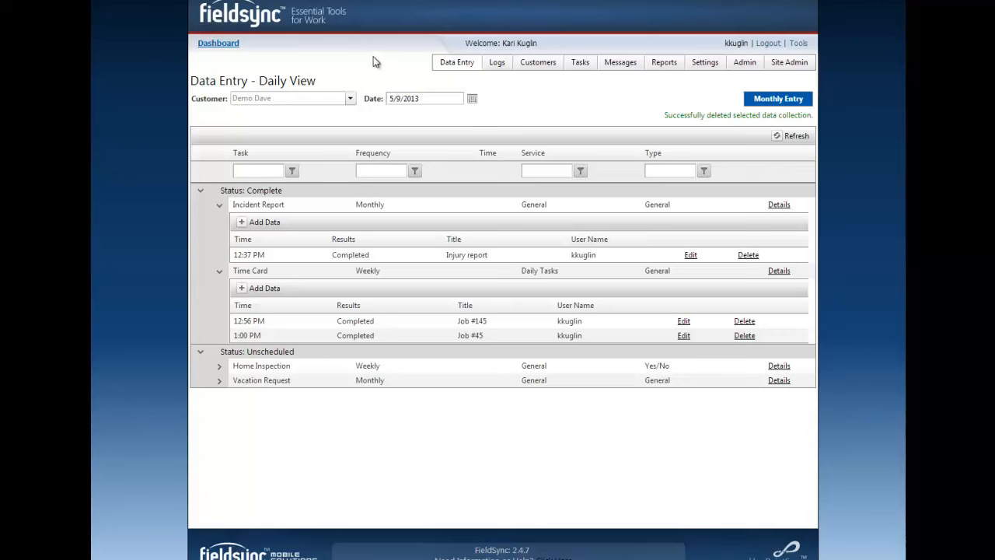
- Expand the Time Card task in the monthly data entry view and open its 5/9/2013 day in the daily view
{"action": "left_click", "coordinate": [789, 106]}
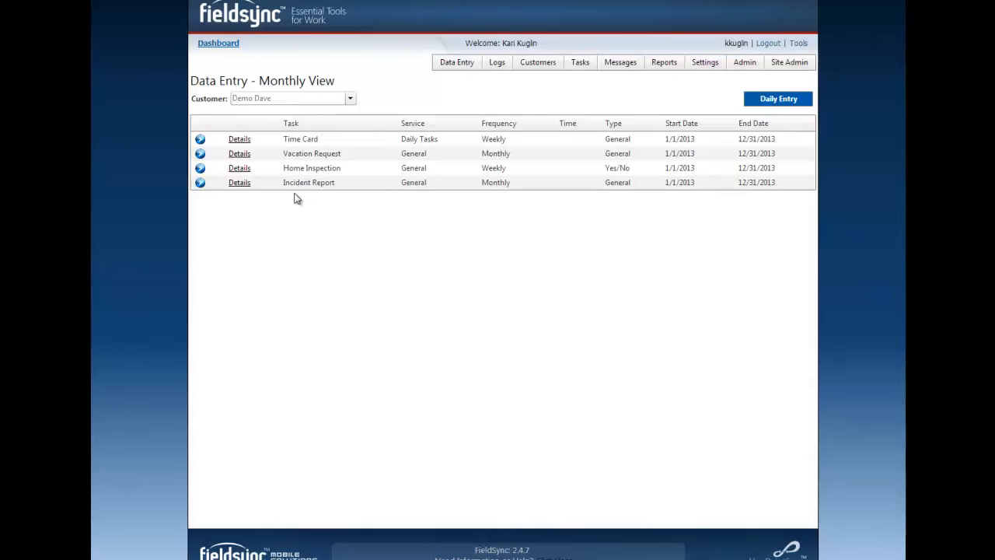
{"action": "left_click", "coordinate": [200, 140]}
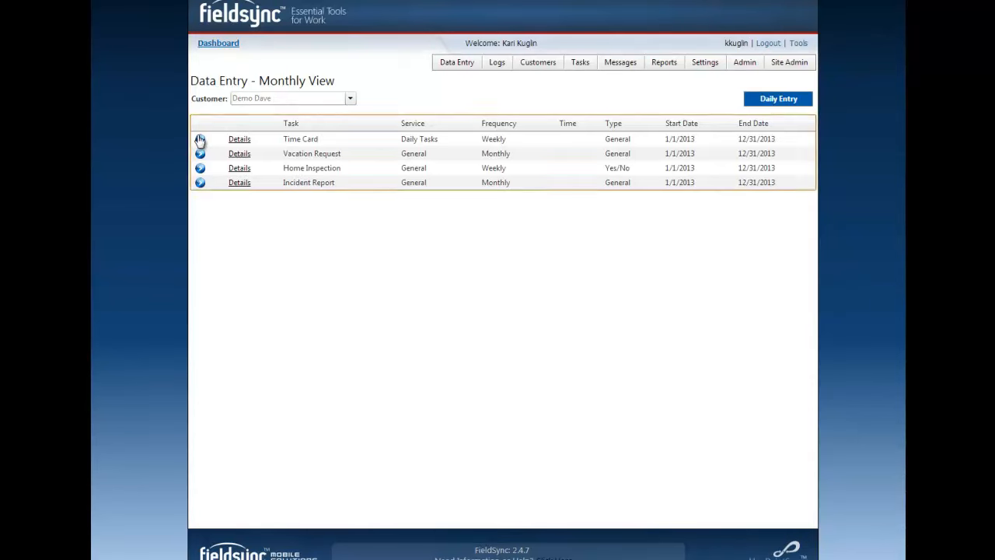
{"action": "left_click", "coordinate": [200, 140]}
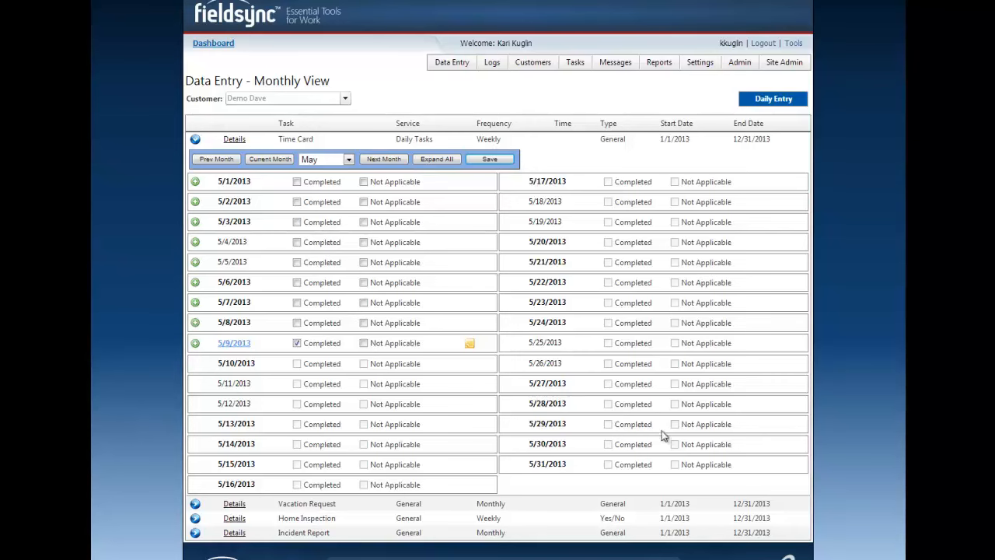
{"action": "left_click", "coordinate": [232, 343]}
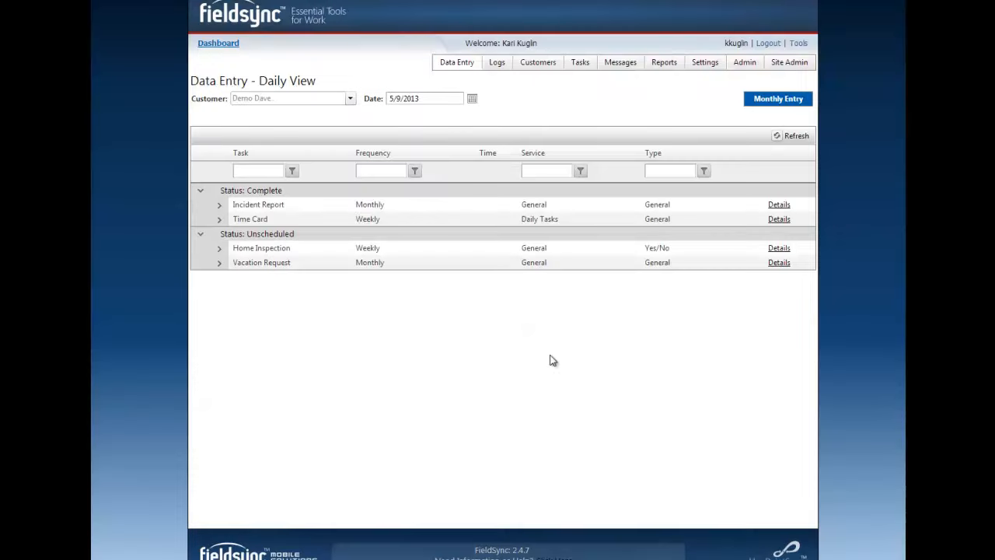